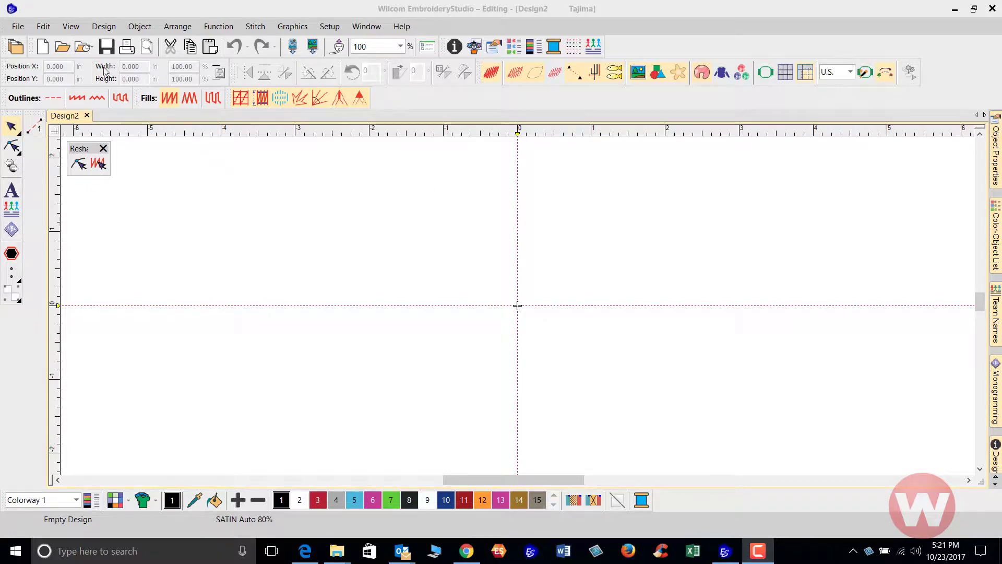
Import the Tajima Design2.DST sailboat embroidery onto the canvas and deselect it.
left_click(16, 27)
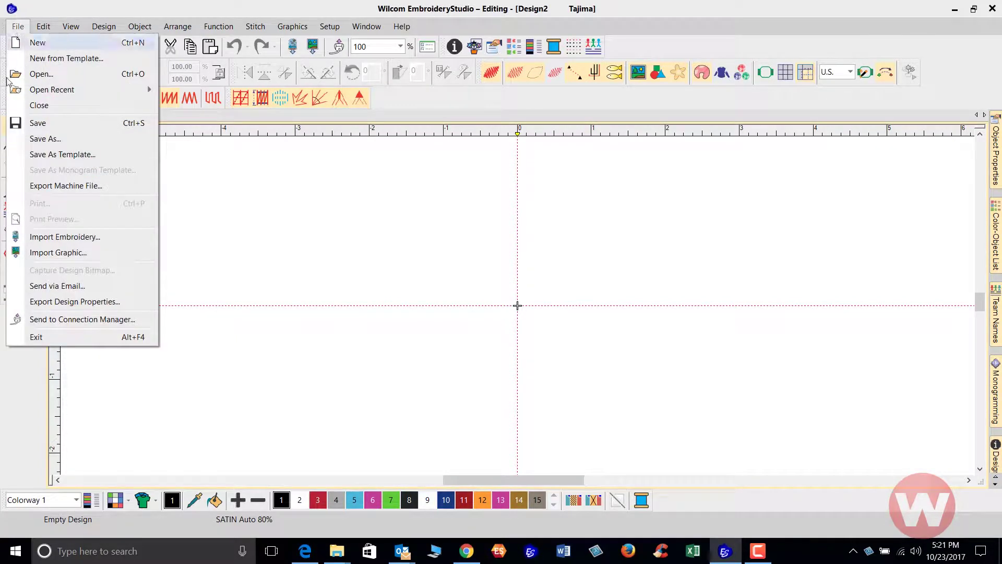
left_click(45, 236)
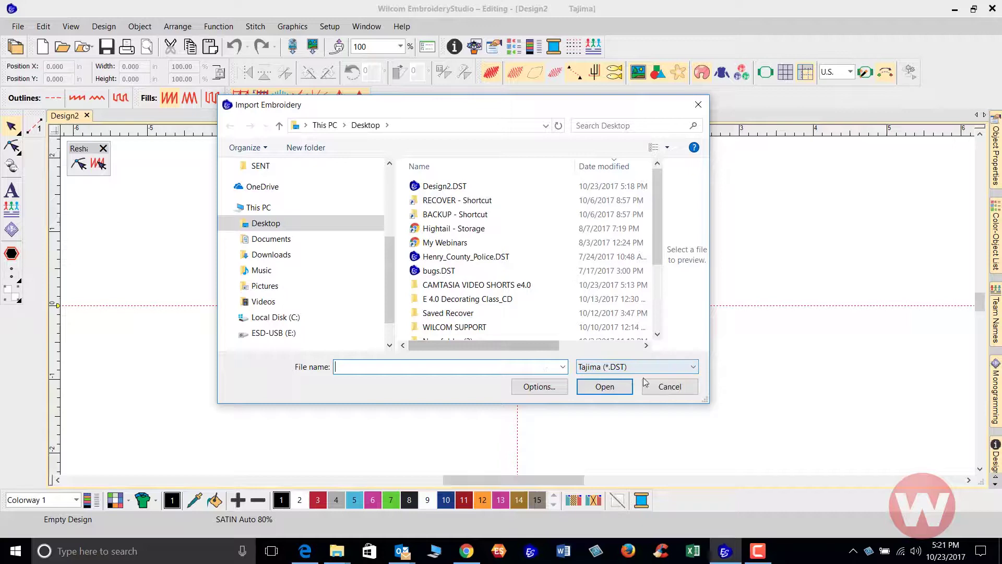
left_click(696, 369)
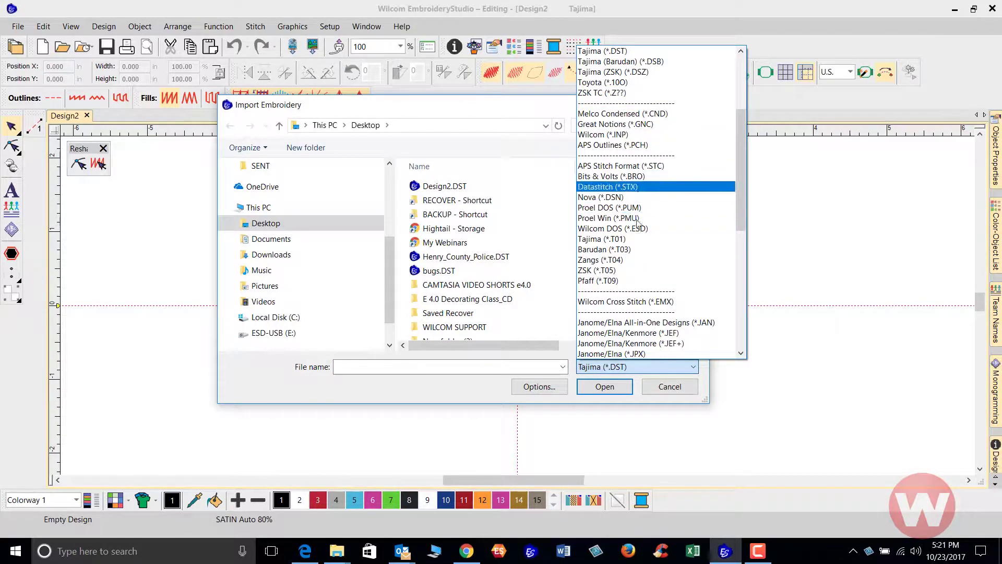
left_click(543, 228)
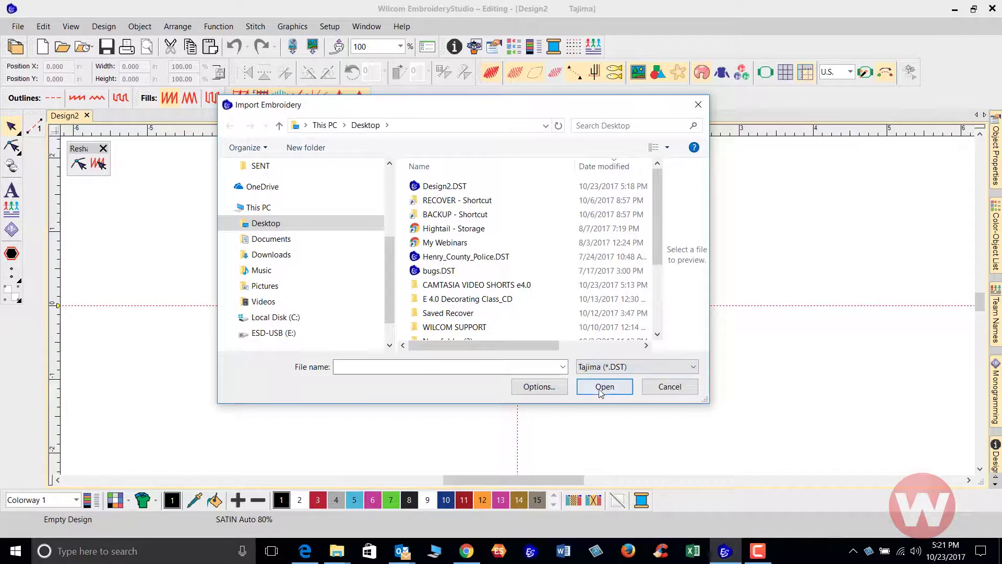
double_click(452, 188)
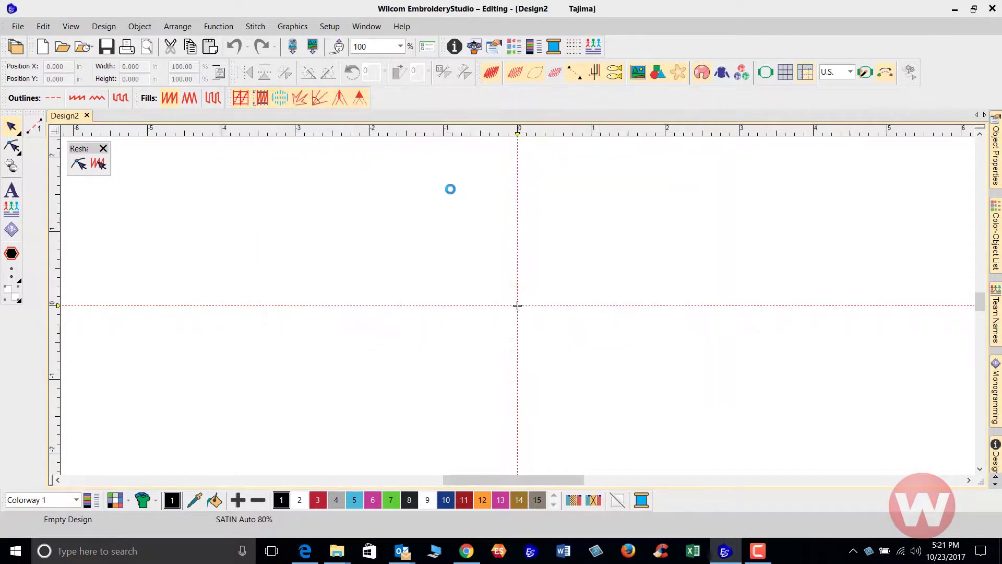
left_click(347, 272)
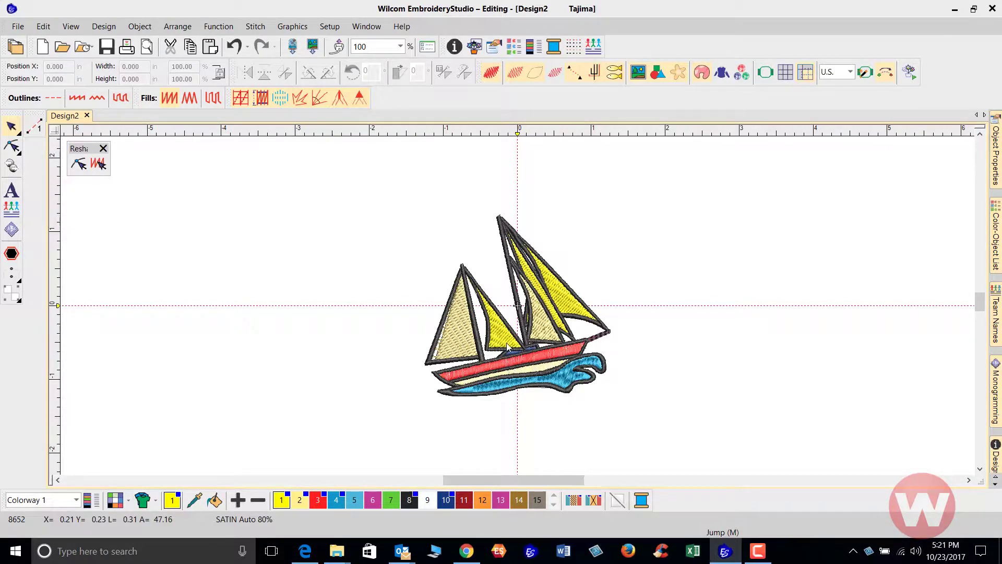
Zoom in and drag the zigzag manual-stitch object from under the left sail onto blank canvas.
scroll(511, 374, "up", 2)
scroll(522, 308, "up", 1)
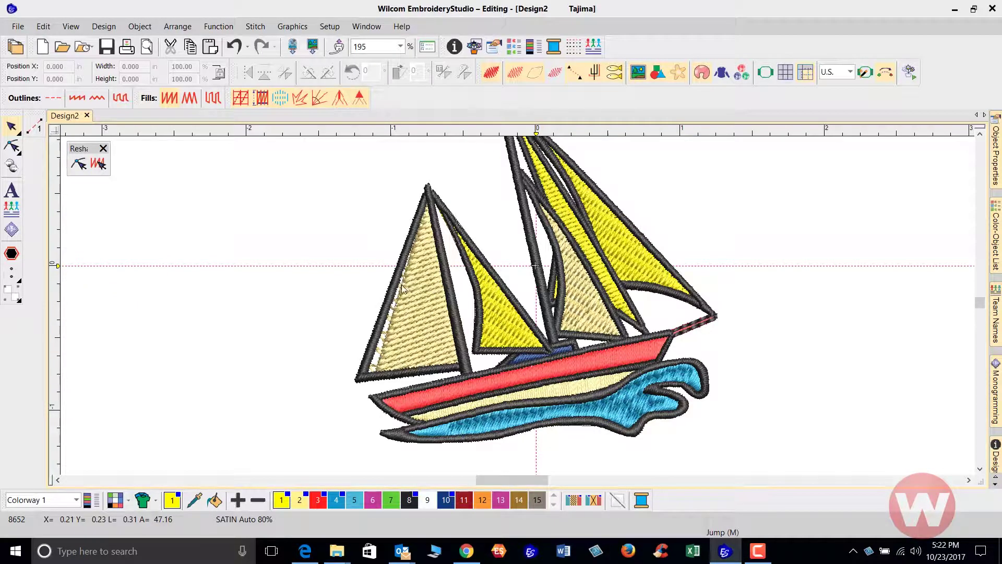
scroll(518, 304, "up", 2)
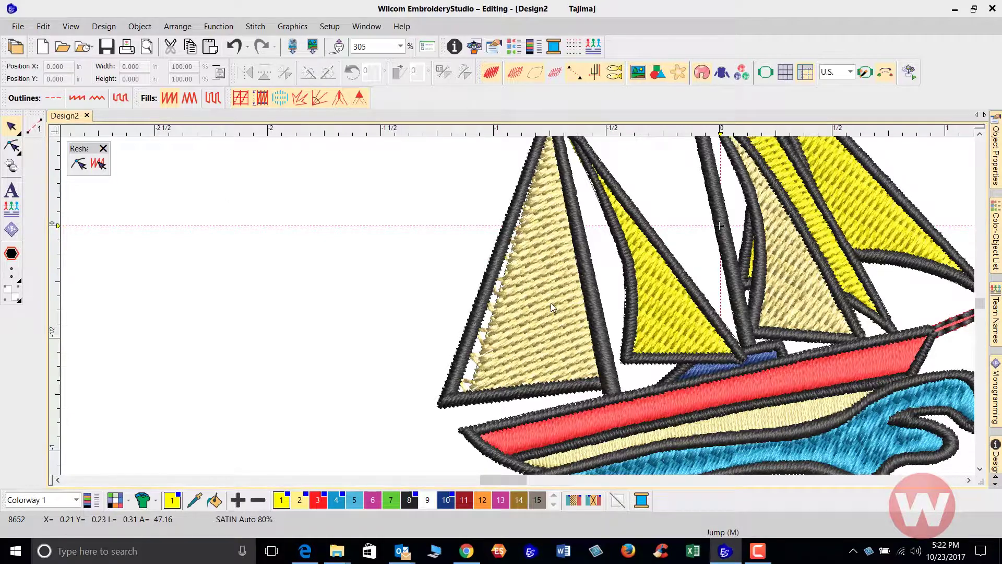
left_click_drag(550, 302, 327, 266)
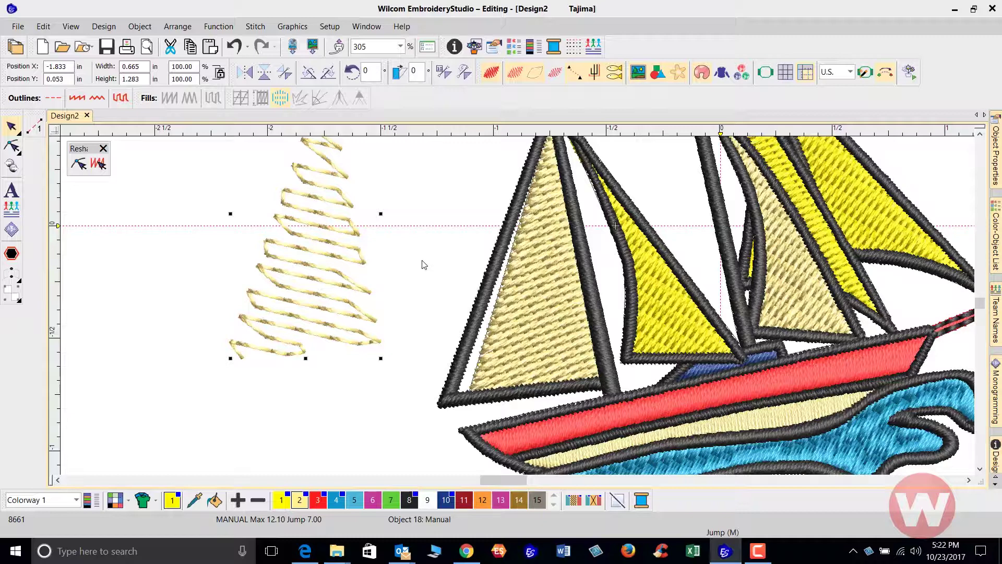
Undo the move, toggle TrueView off and on, and select the left tan sail fill.
left_click(235, 47)
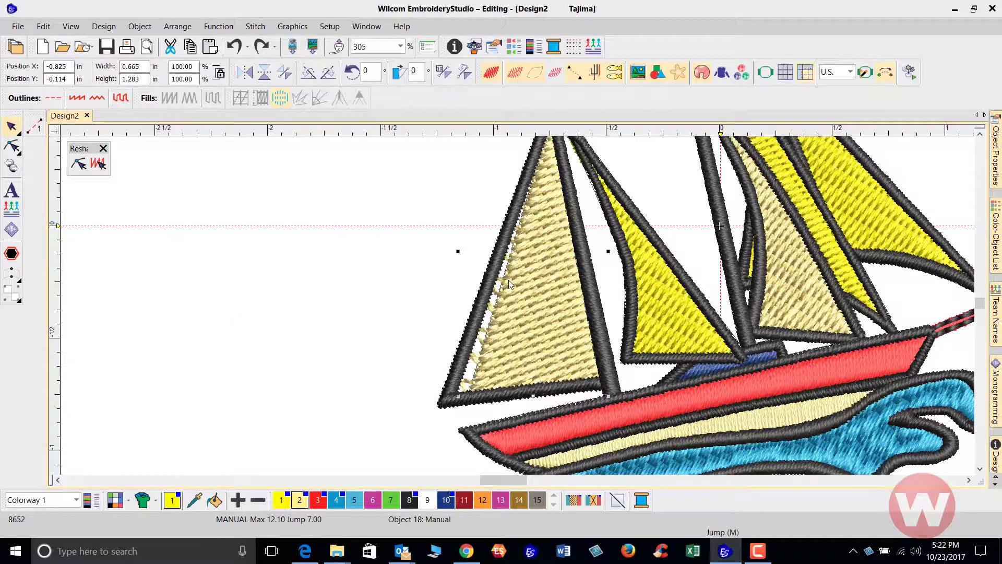
key("t")
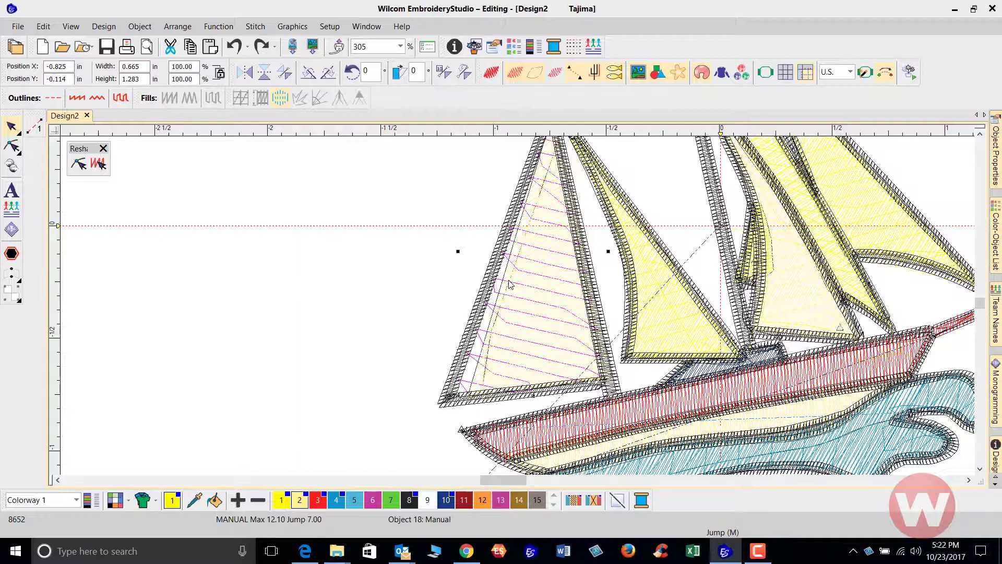
key("t")
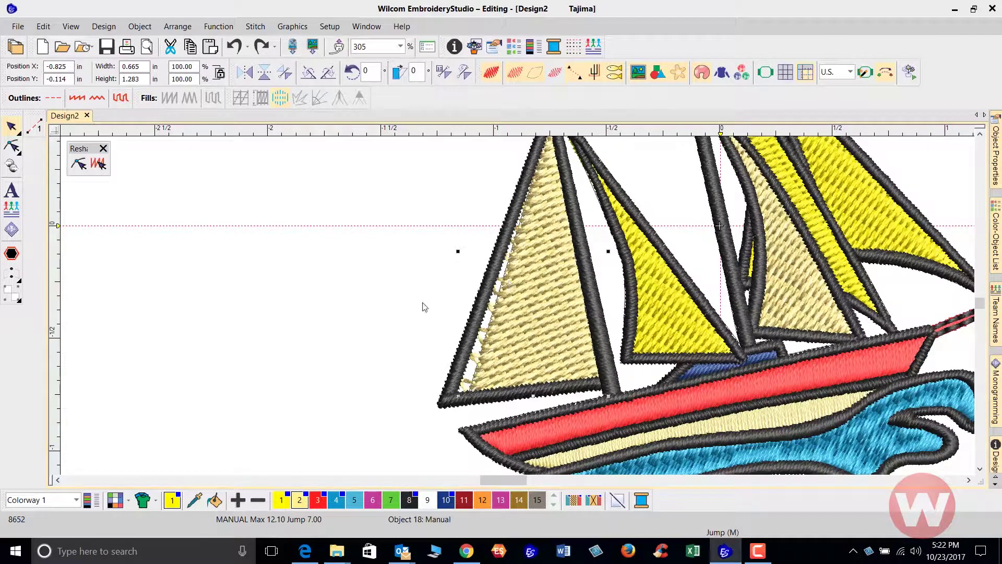
left_click(357, 267)
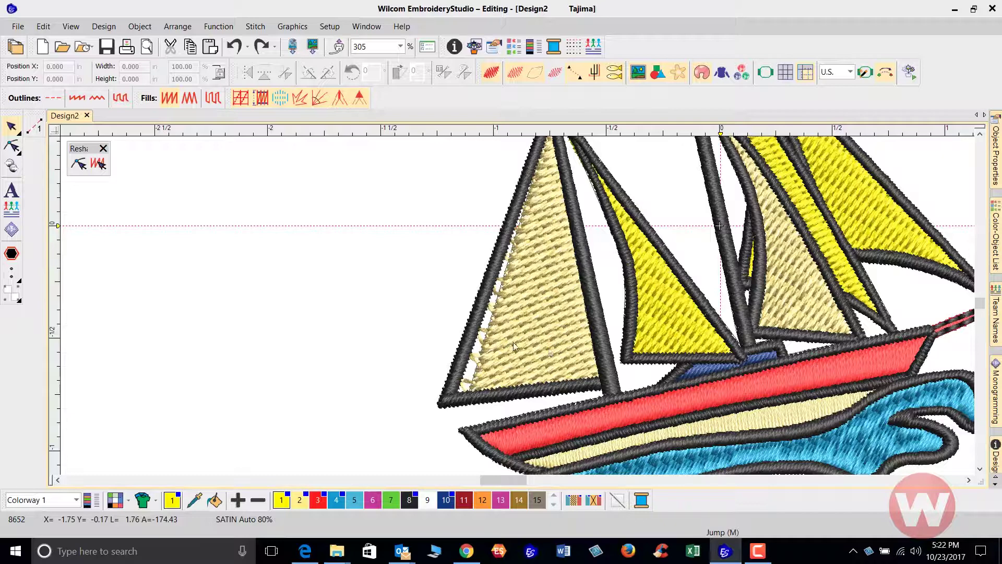
left_click(499, 297)
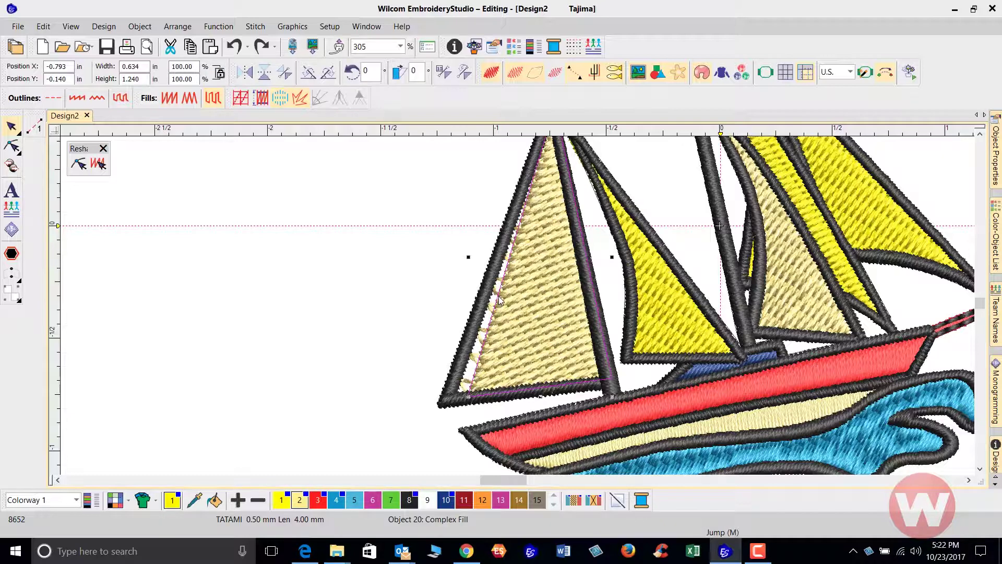
In Reshape, move the sail fill's bottom-left point into the sail's corner.
key("h")
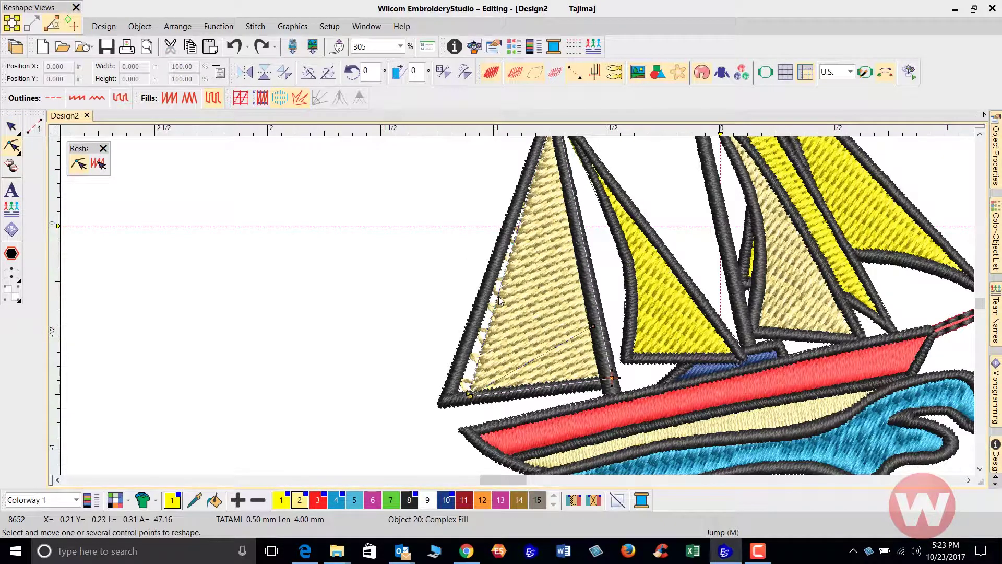
scroll(545, 246, "up", 1)
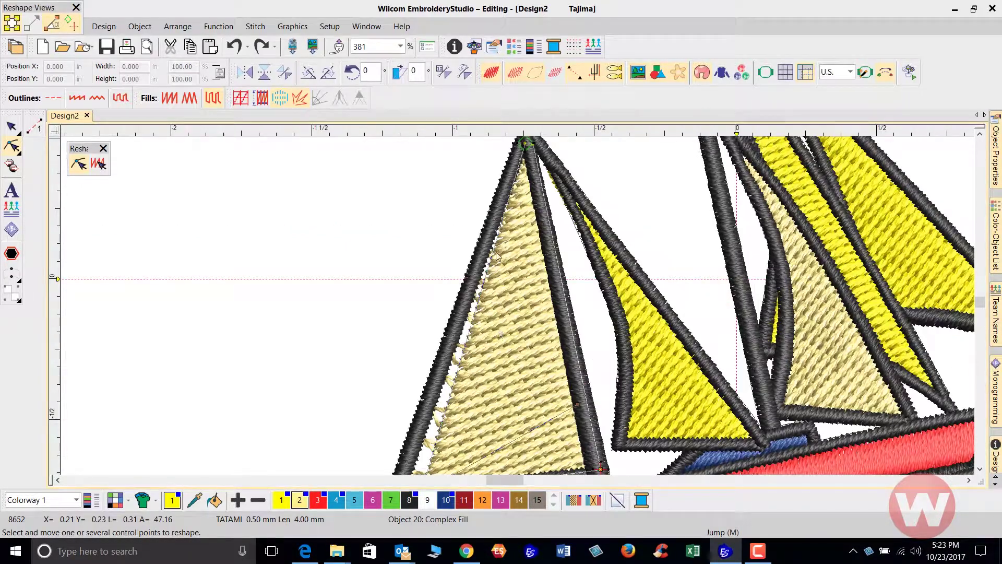
scroll(518, 305, "down", 1)
scroll(515, 321, "down", 2)
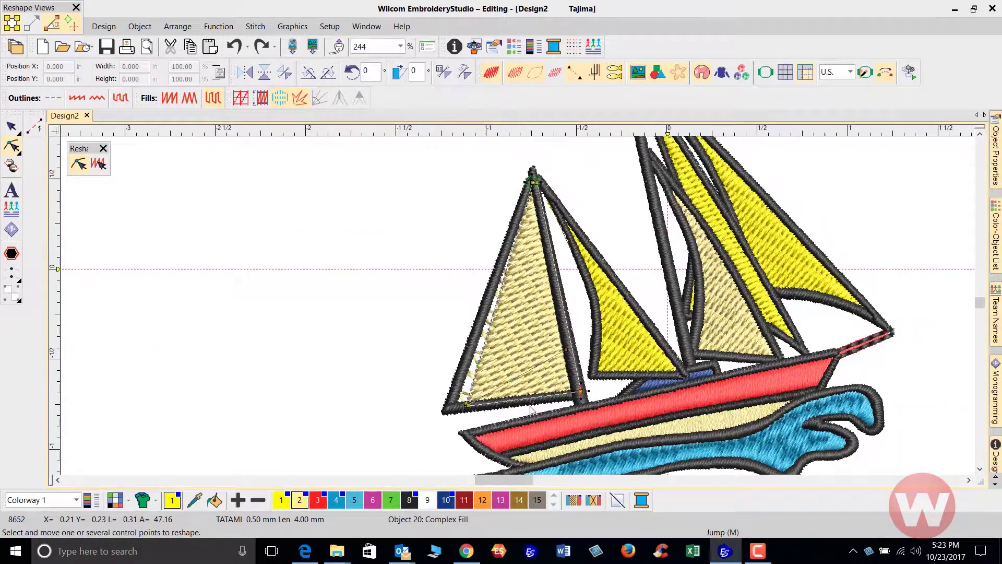
scroll(518, 305, "up", 3)
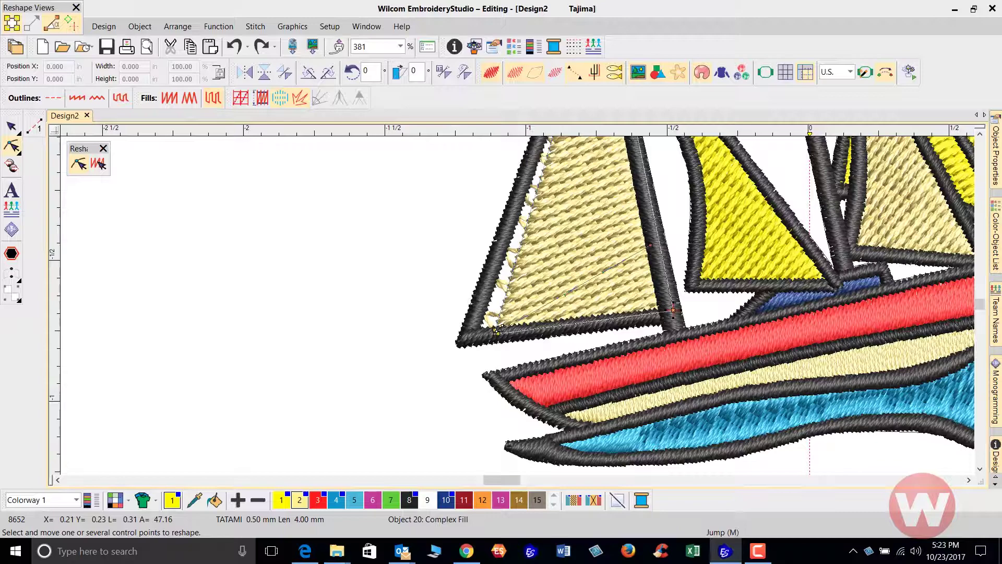
scroll(518, 306, "up", 1)
left_click_drag(517, 305, 485, 311)
Stretch the fill's tip up into the sail's point and add a control point below it.
scroll(525, 301, "down", 2)
scroll(522, 299, "down", 3)
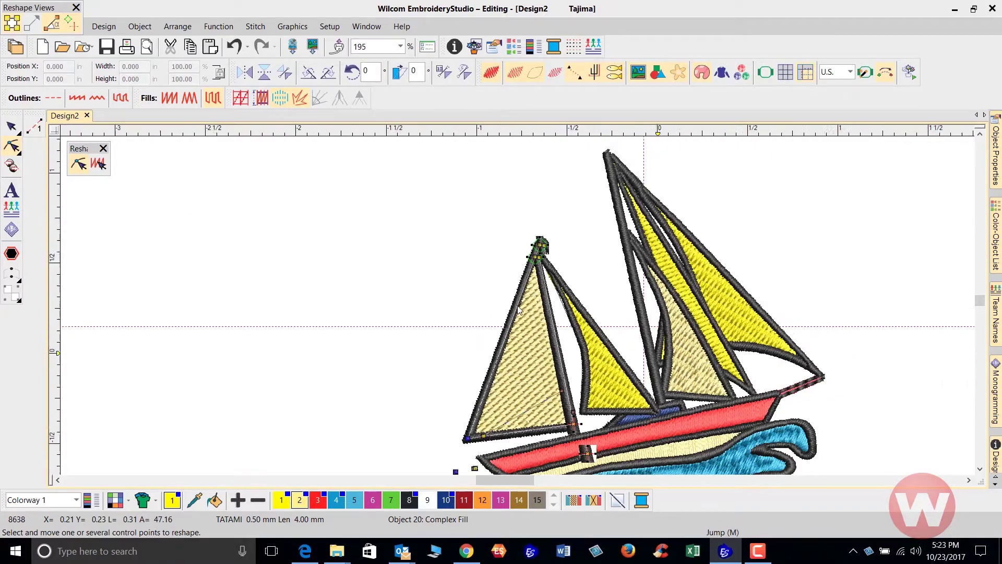
scroll(510, 282, "up", 5)
left_click_drag(527, 229, 533, 204)
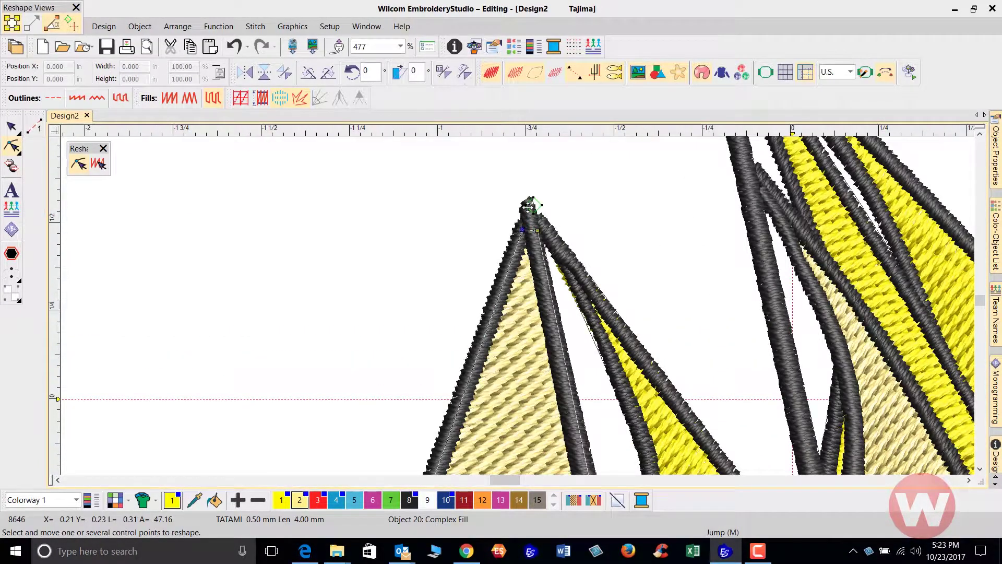
left_click(522, 234)
left_click(523, 248)
scroll(517, 305, "down", 3)
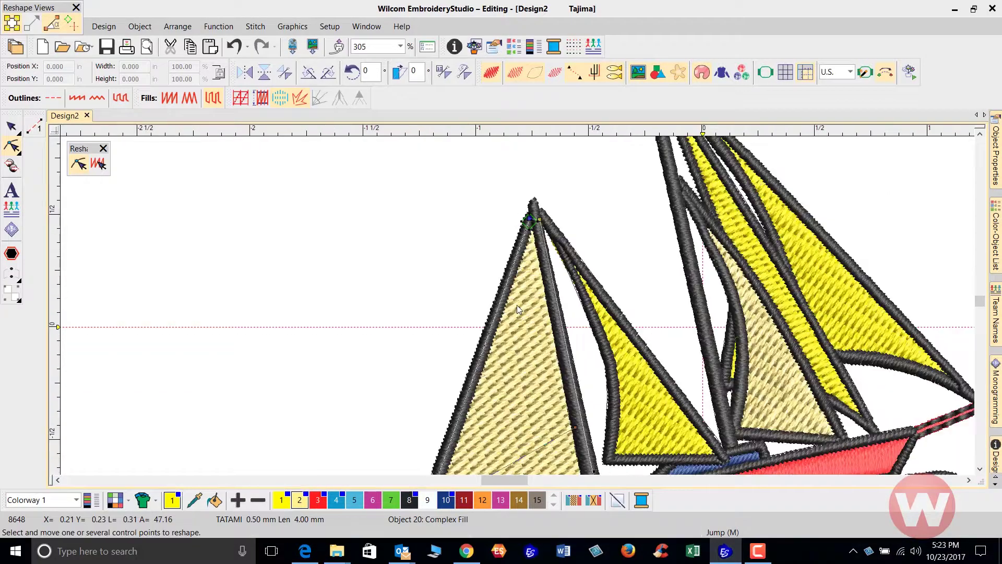
scroll(519, 304, "down", 1)
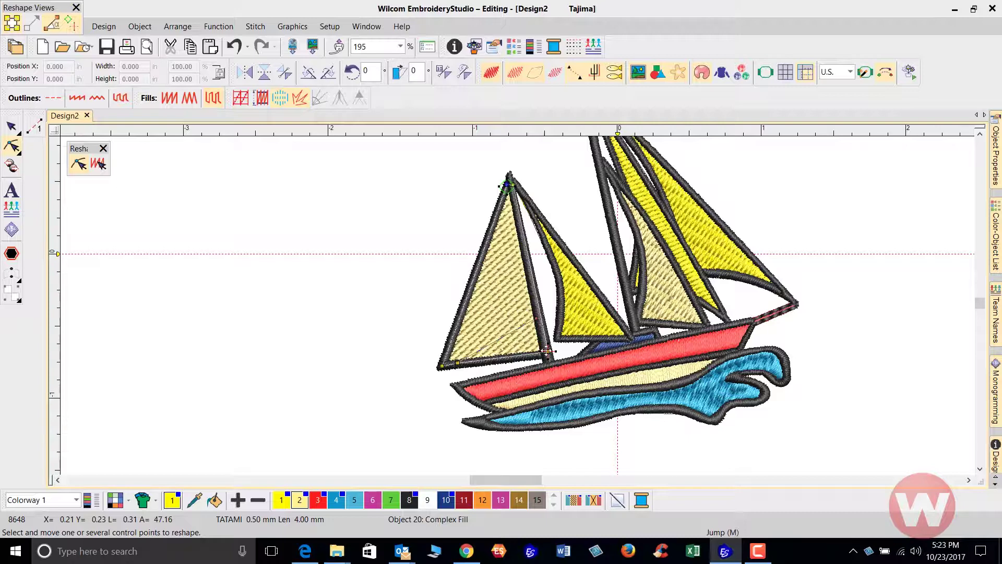
Leave the Reshape tool and deselect the boat.
left_click(14, 127)
left_click(264, 218)
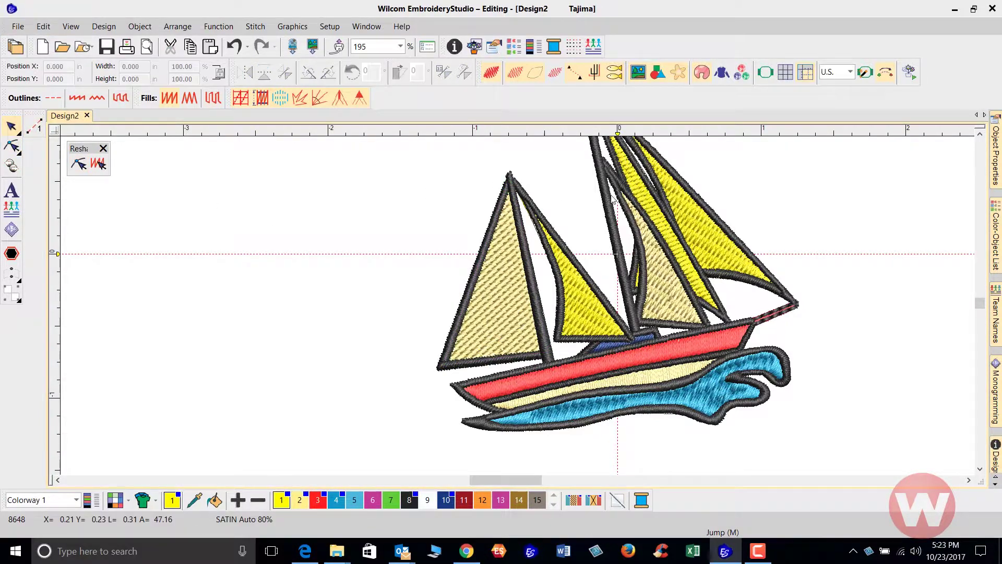
scroll(534, 374, "down", 2)
scroll(534, 374, "up", 1)
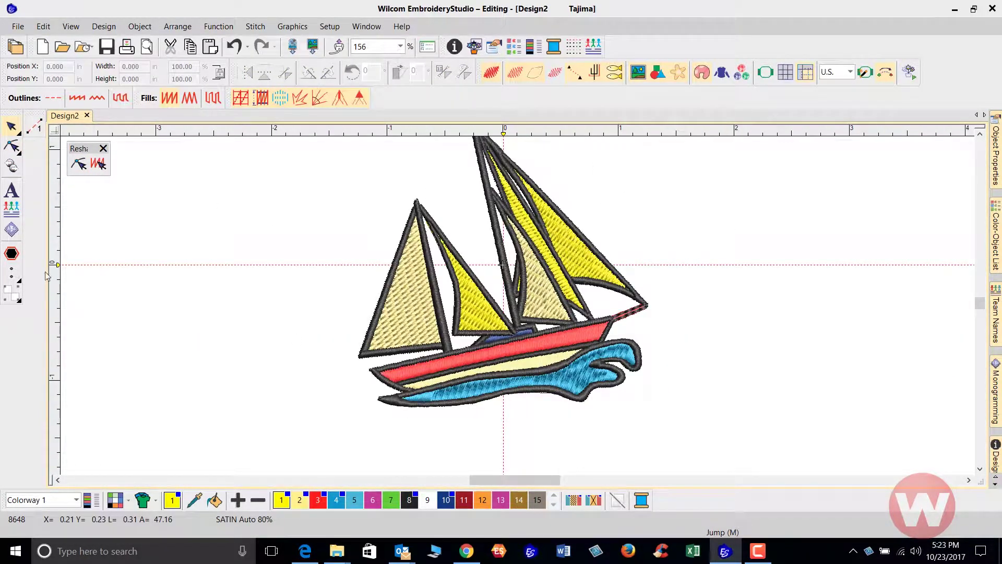
Enter 'Sailing' as the lettering text and create it.
left_click(12, 190)
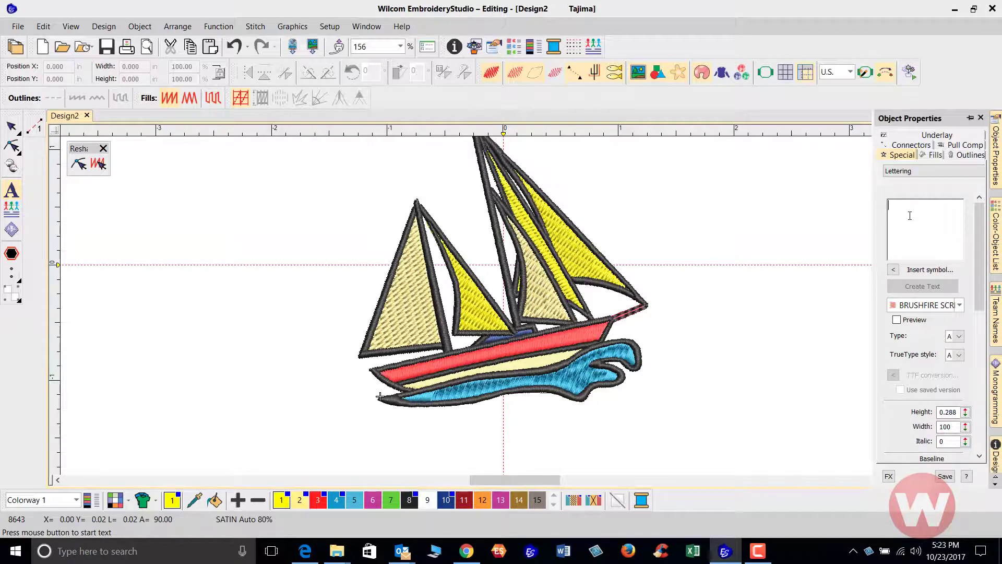
type("S")
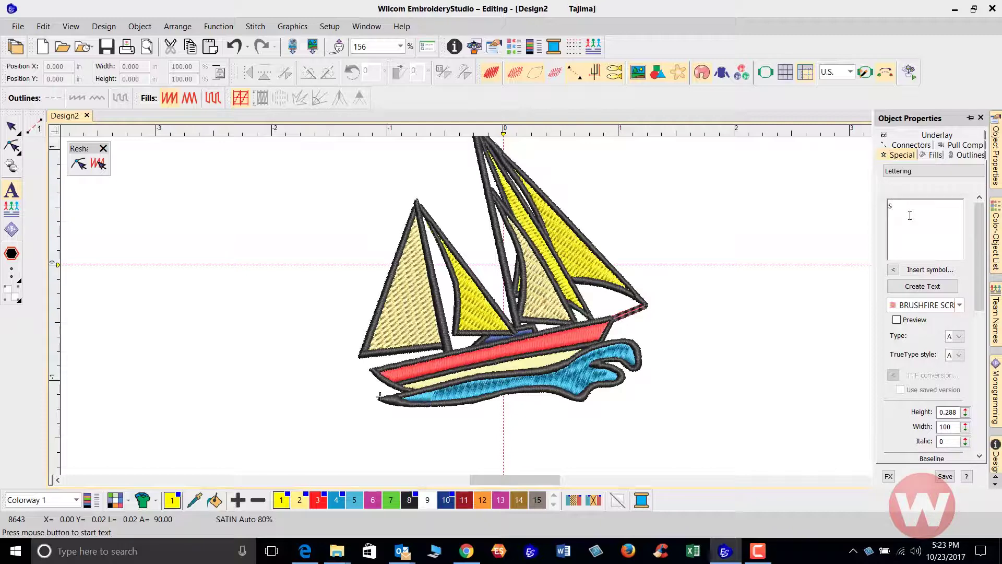
key("BackSpace")
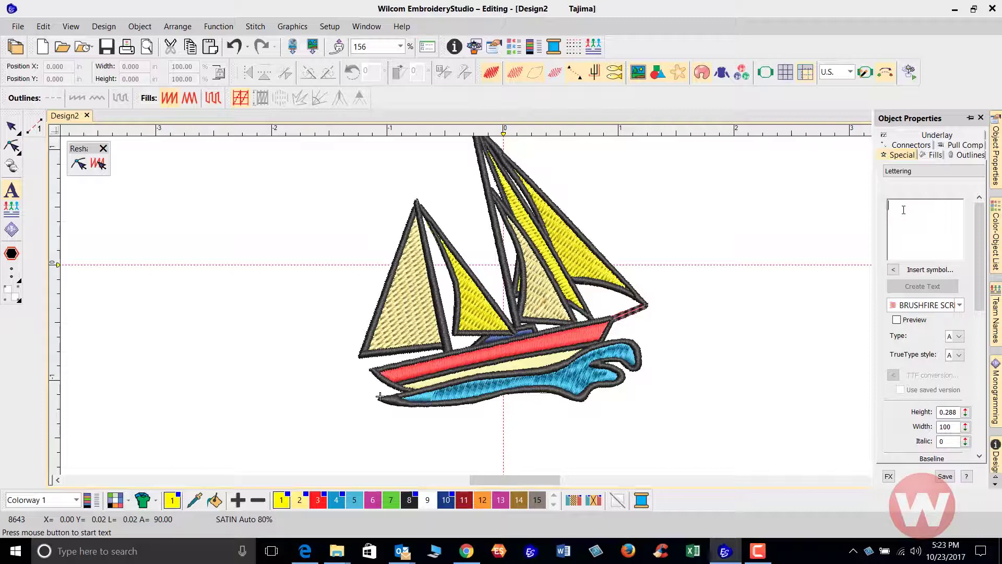
type("Sailing")
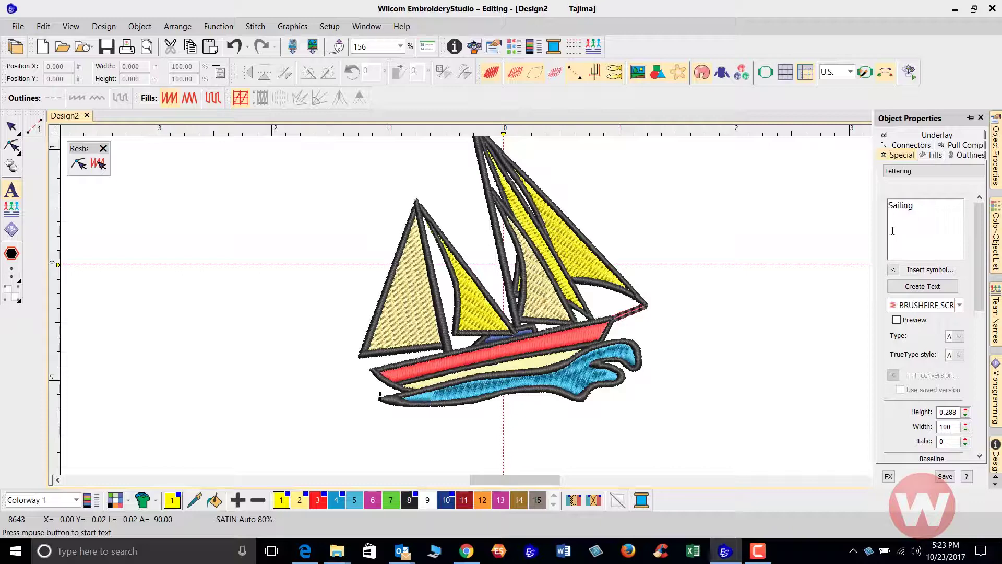
left_click(926, 287)
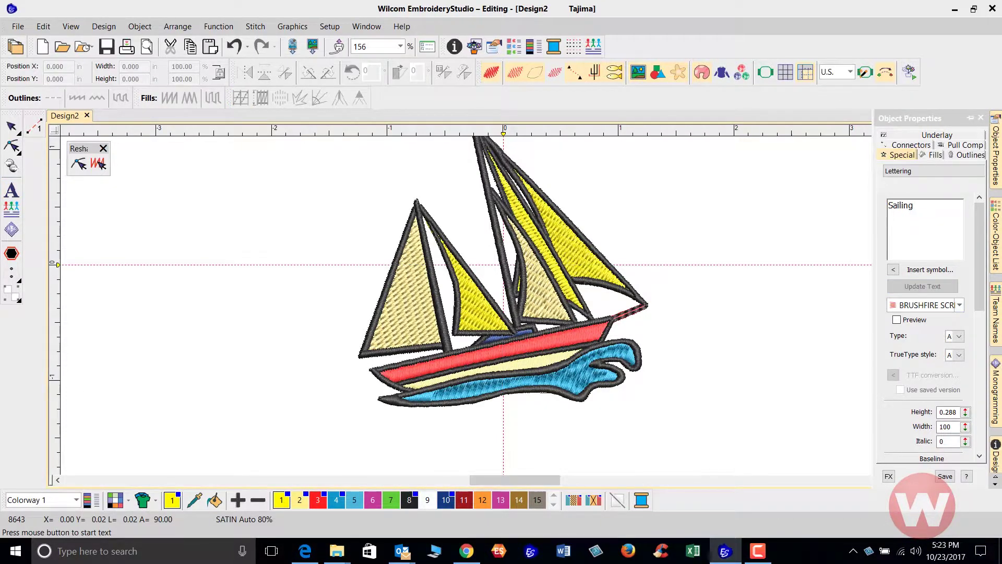
Place the Sailing lettering below the boat and change its thread colour to black.
left_click(504, 449)
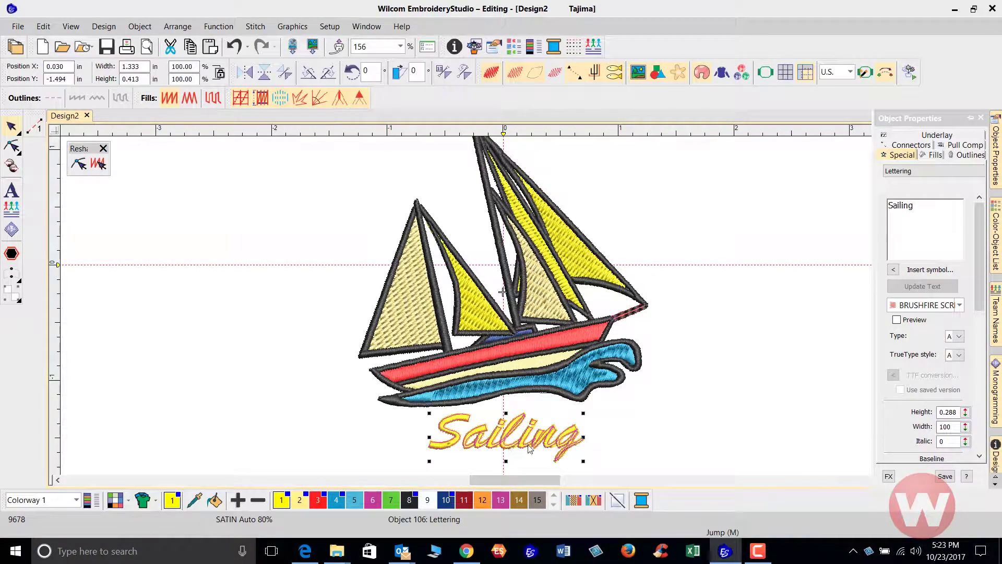
left_click_drag(530, 449, 514, 314)
scroll(518, 312, "down", 3)
scroll(515, 314, "down", 1)
left_click(519, 500)
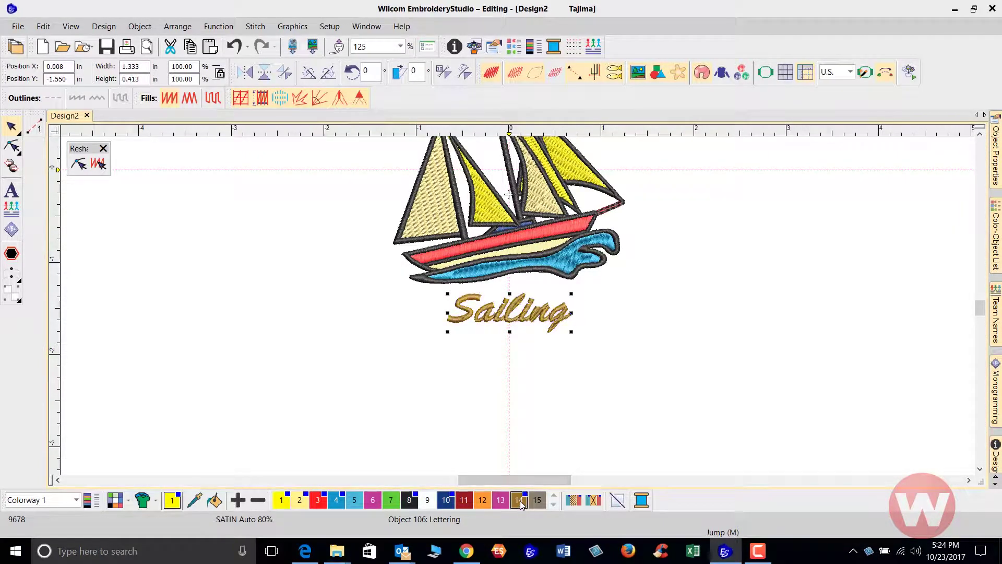
left_click(410, 500)
left_click(491, 371)
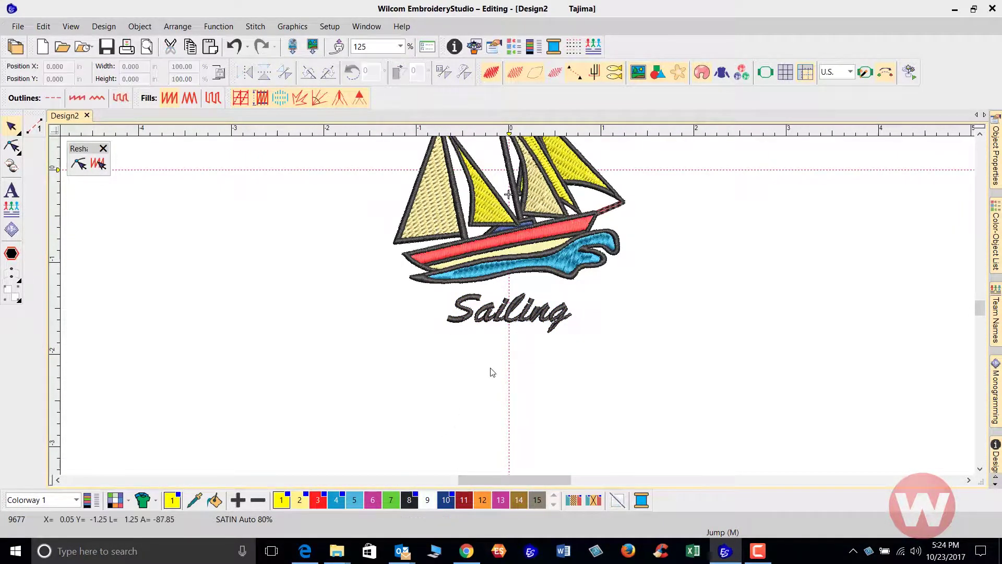
scroll(523, 326, "up", 4)
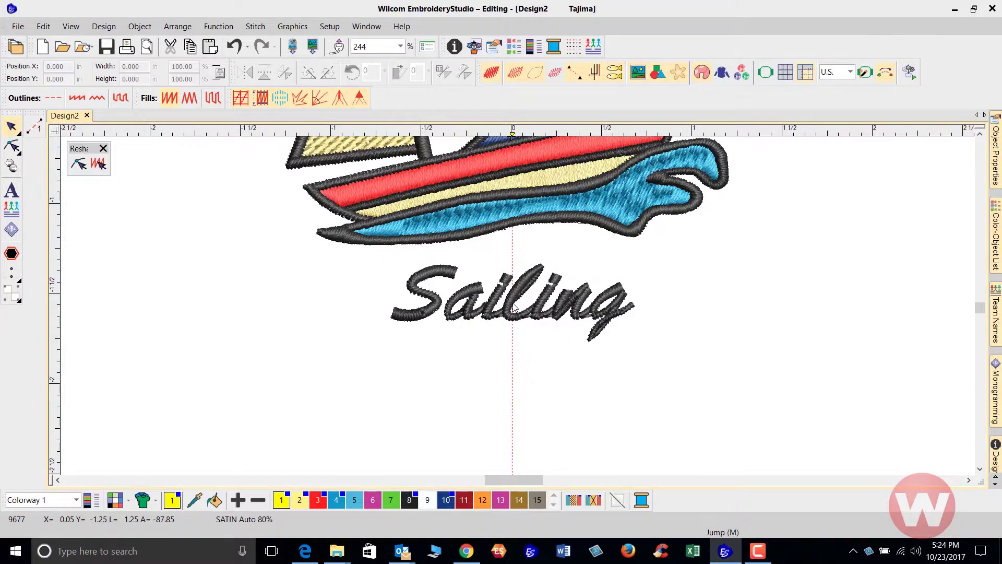
scroll(514, 307, "down", 4)
Scale the Sailing lettering up to about 116%, roughly 1.545 × 0.479 in.
left_click(520, 314)
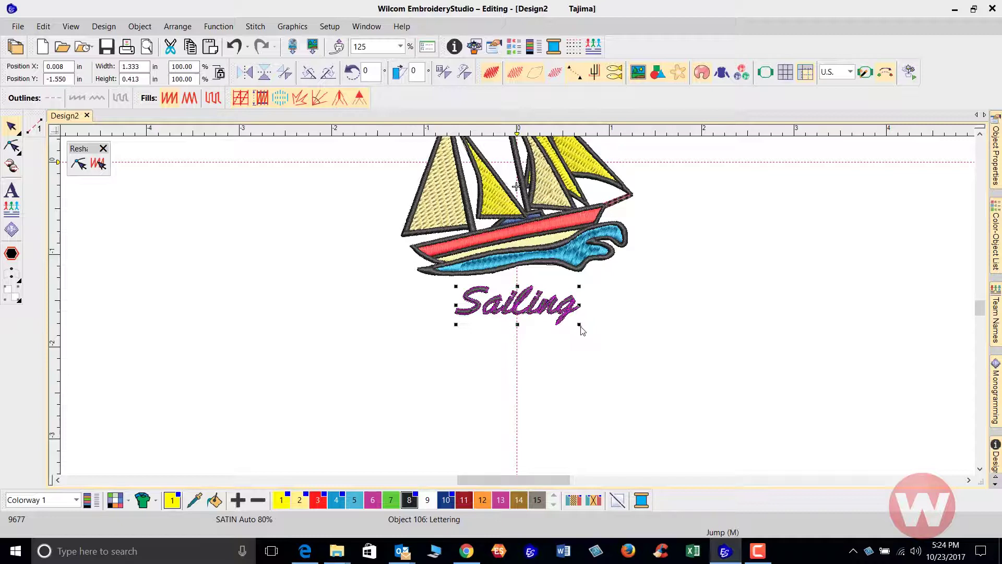
left_click_drag(579, 324, 589, 327)
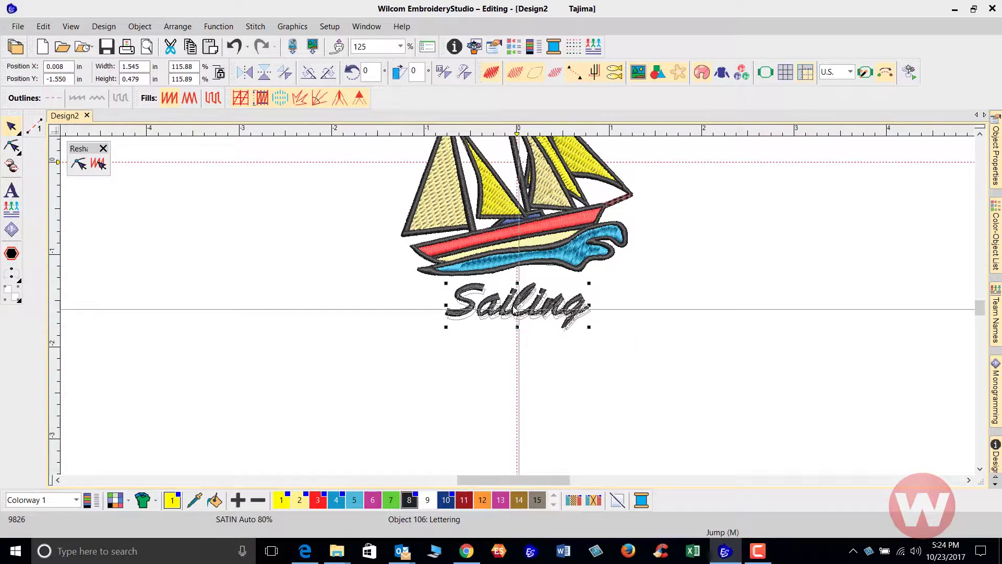
left_click(652, 279)
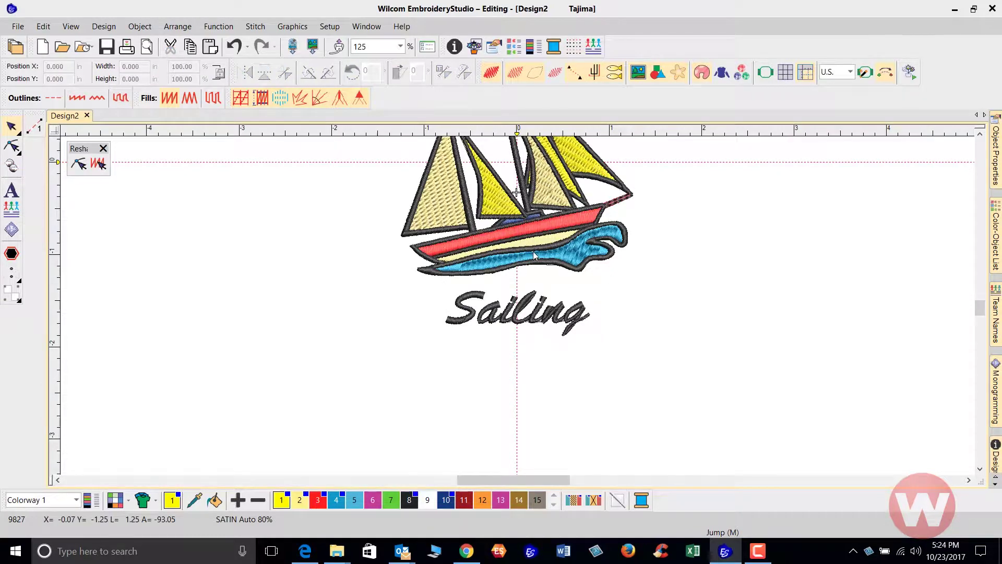
scroll(535, 251, "up", 1)
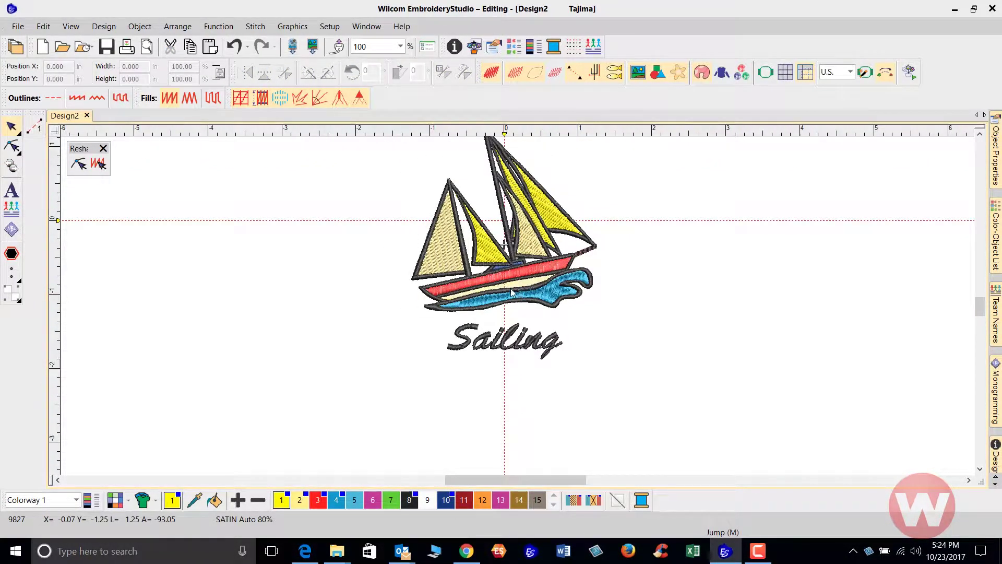
scroll(511, 293, "up", 5)
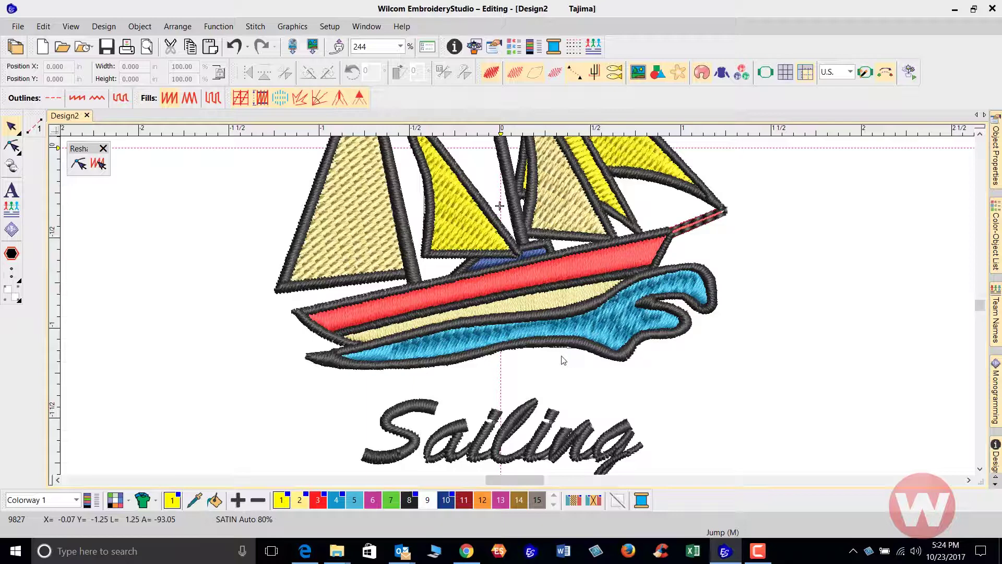
Zoom into the wave, select the black Column A outline, and activate Reshape with H.
scroll(542, 354, "up", 2)
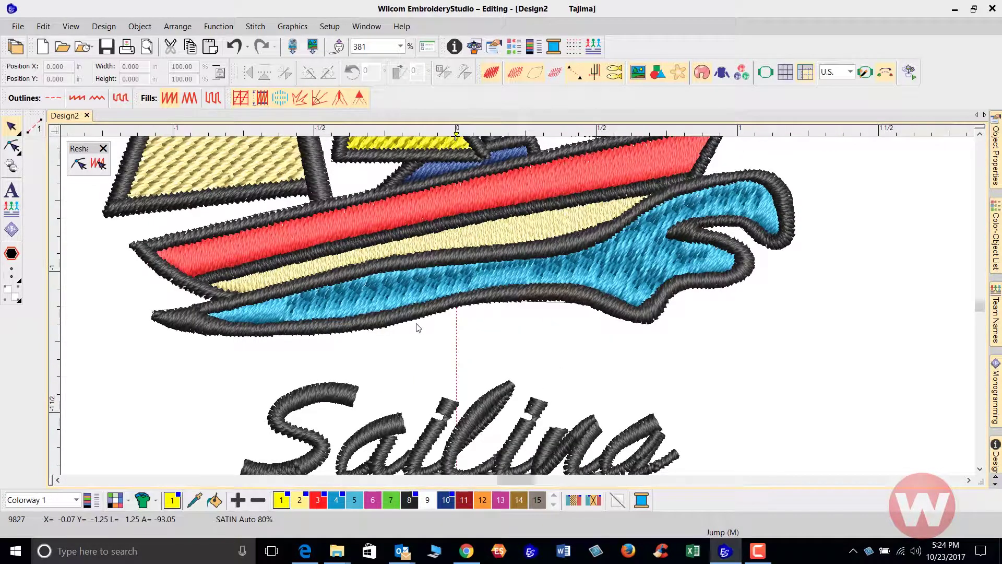
left_click(408, 283)
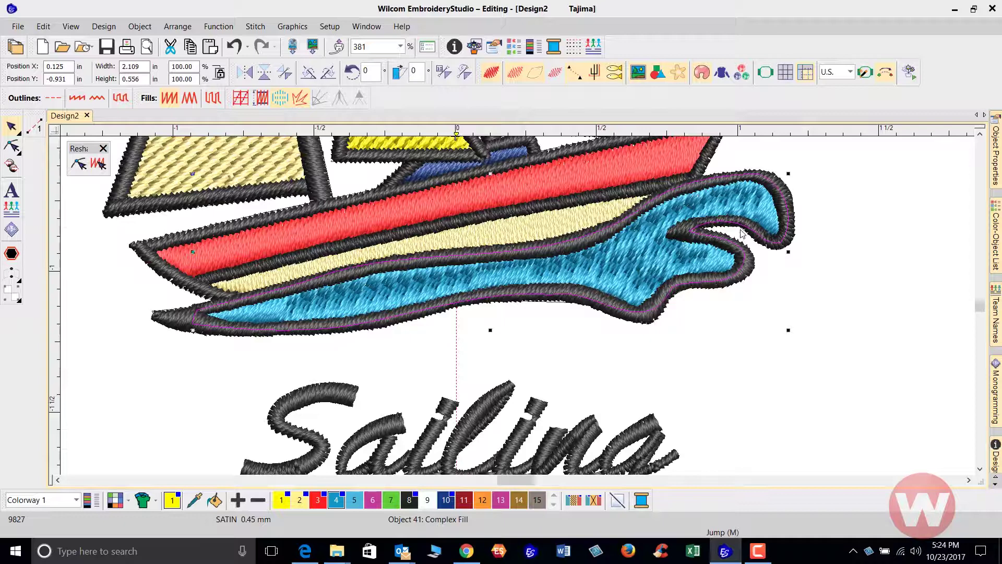
scroll(737, 250, "up", 2)
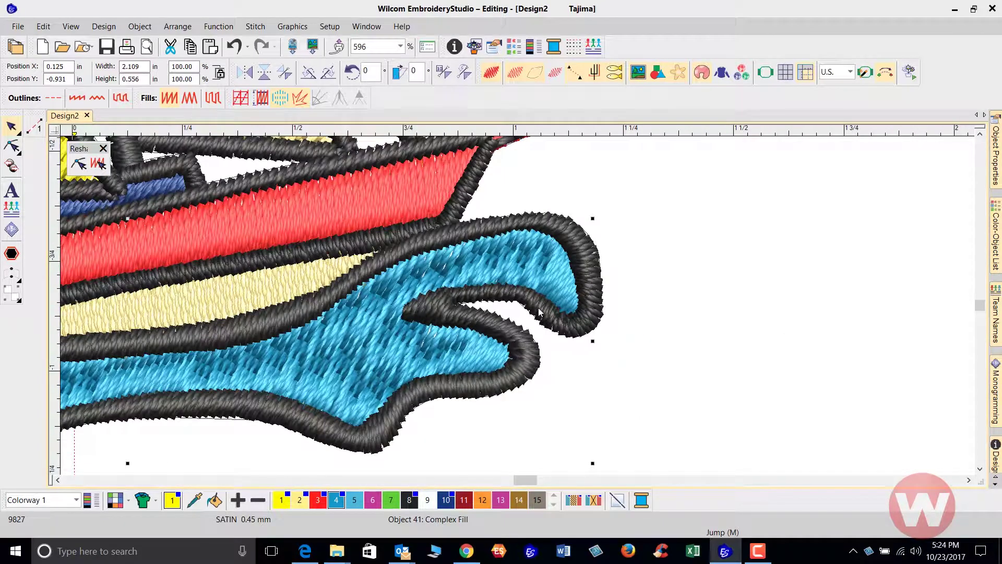
left_click(599, 250)
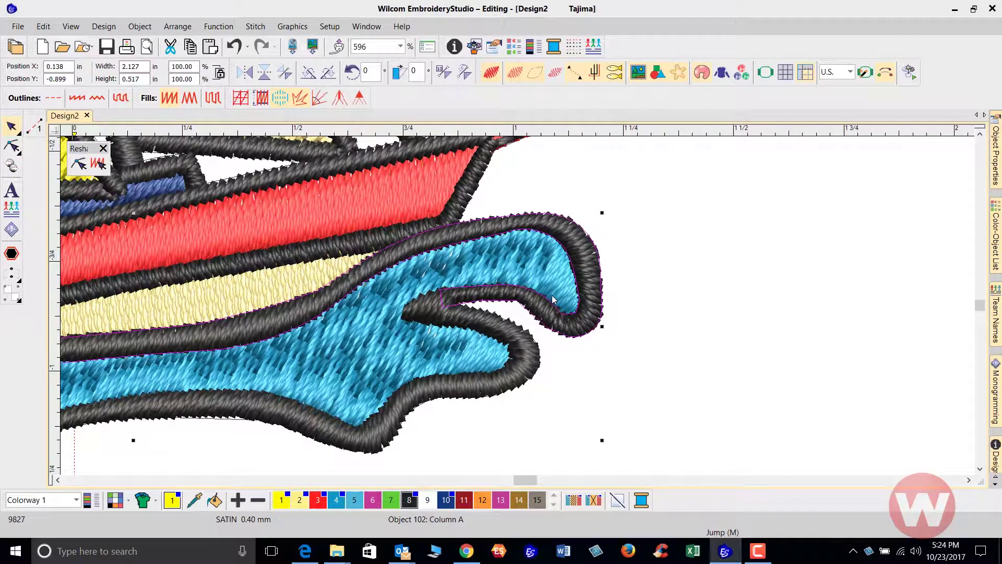
key("h")
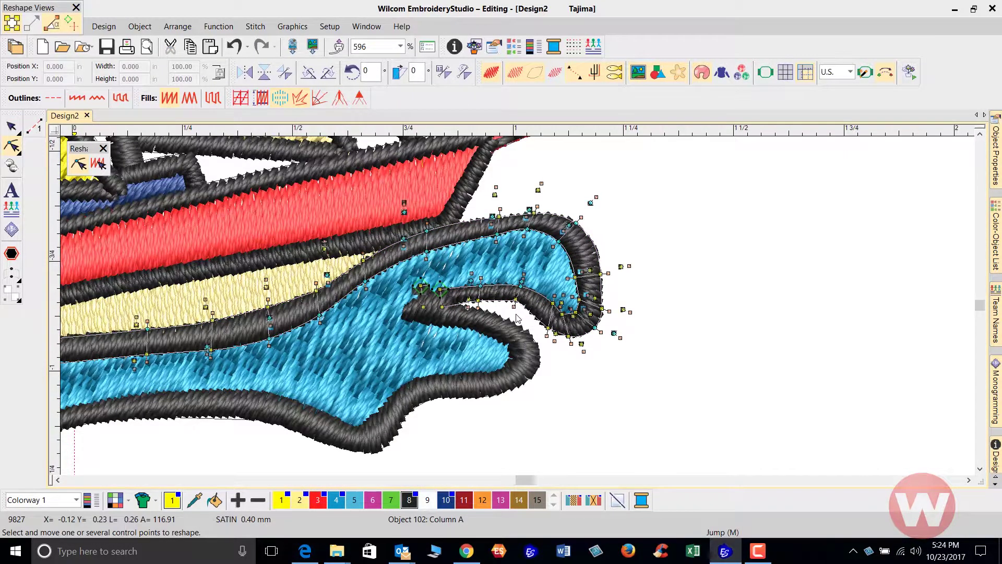
Select the wave outline's inner-curl points, nudge them down, and make them curve points.
scroll(517, 318, "up", 1)
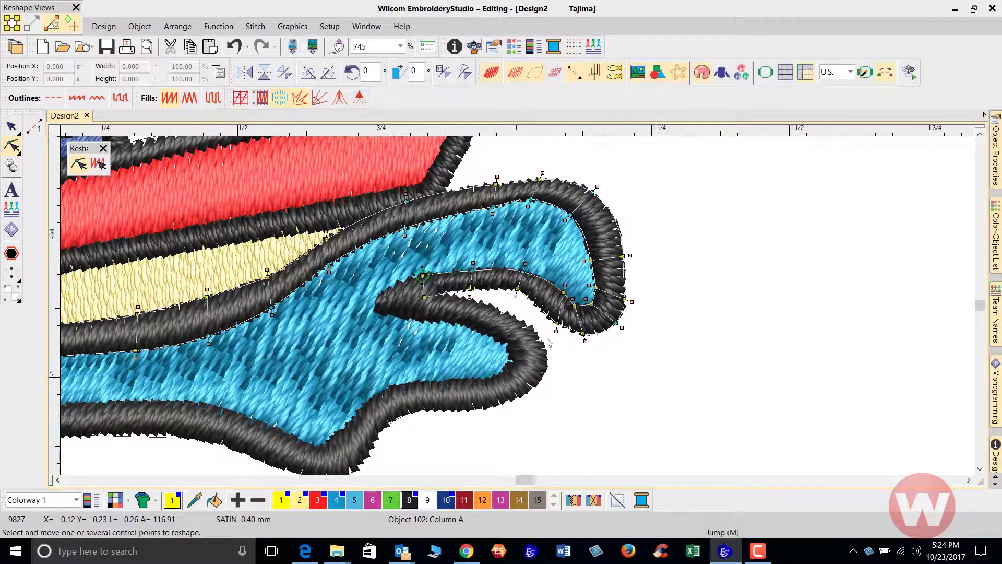
left_click(584, 333)
key("t")
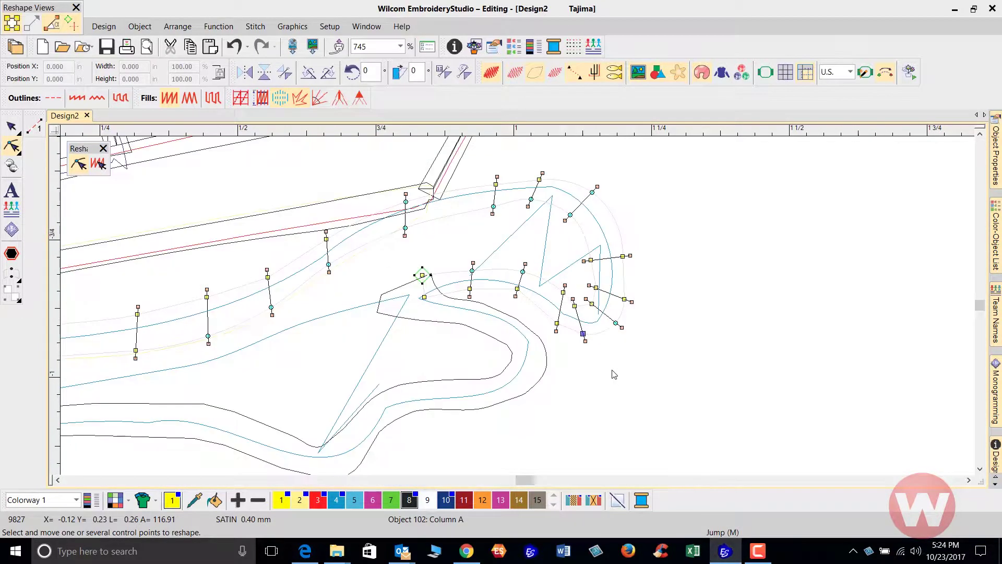
left_click(584, 333)
left_click(425, 298, "shift")
left_click_drag(517, 288, 519, 294)
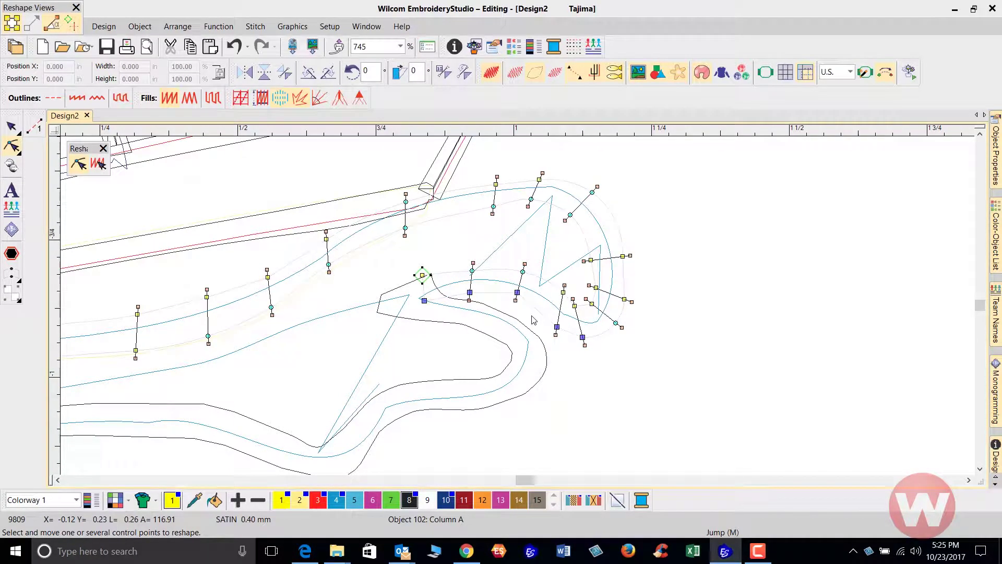
key("space")
key("space")
key("space")
Convert the outer curl point to a curve point, then finish reshaping and zoom out.
left_click(623, 255)
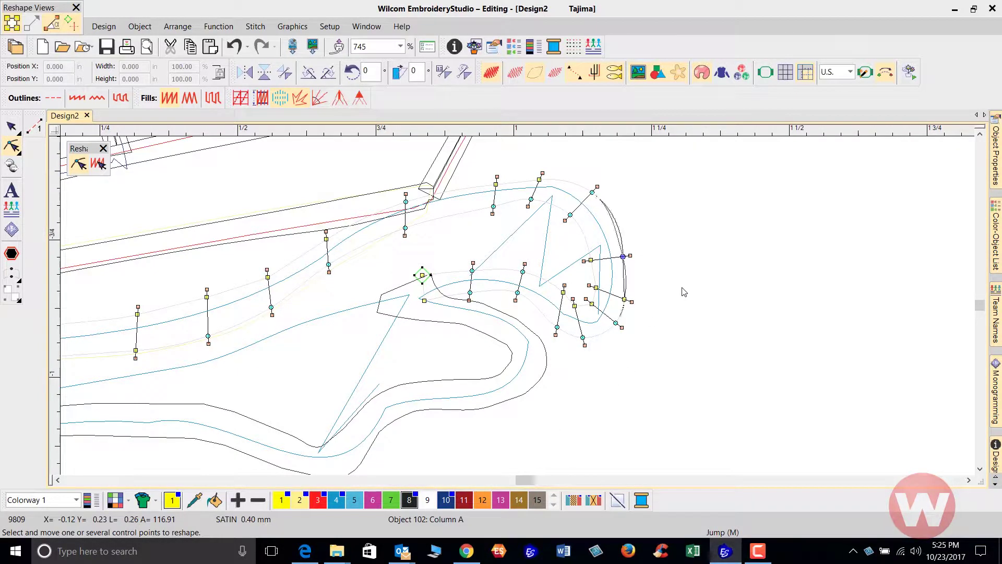
key("space")
key("t")
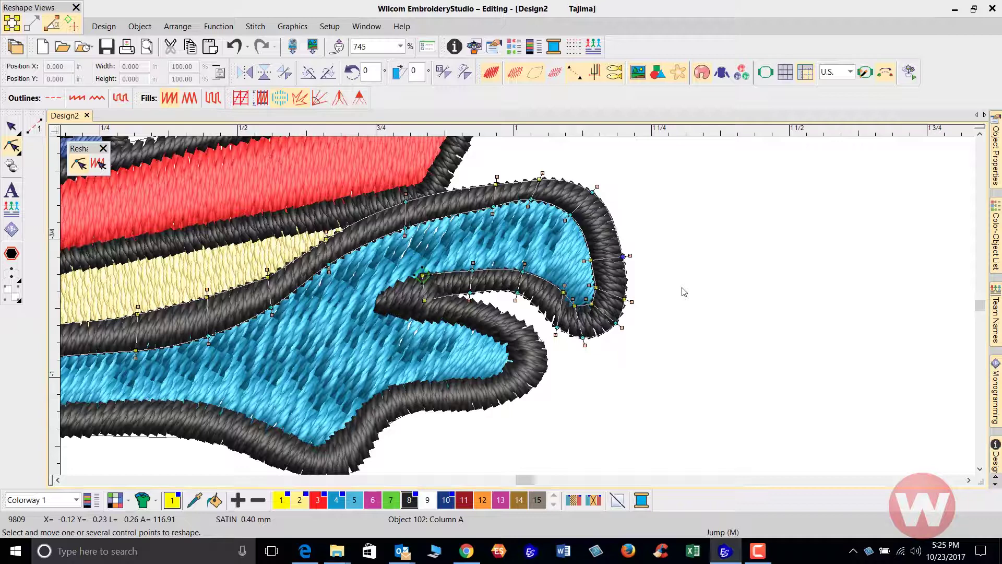
key("Escape")
key("0")
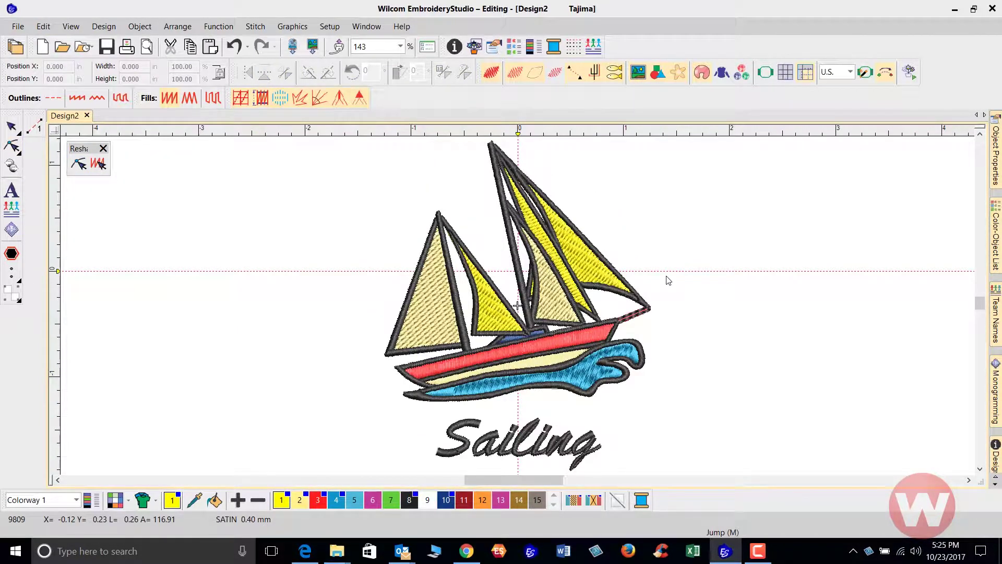
Set Remove Small Stitches to Always with a 0.3 mm minimum stitch length.
key("1")
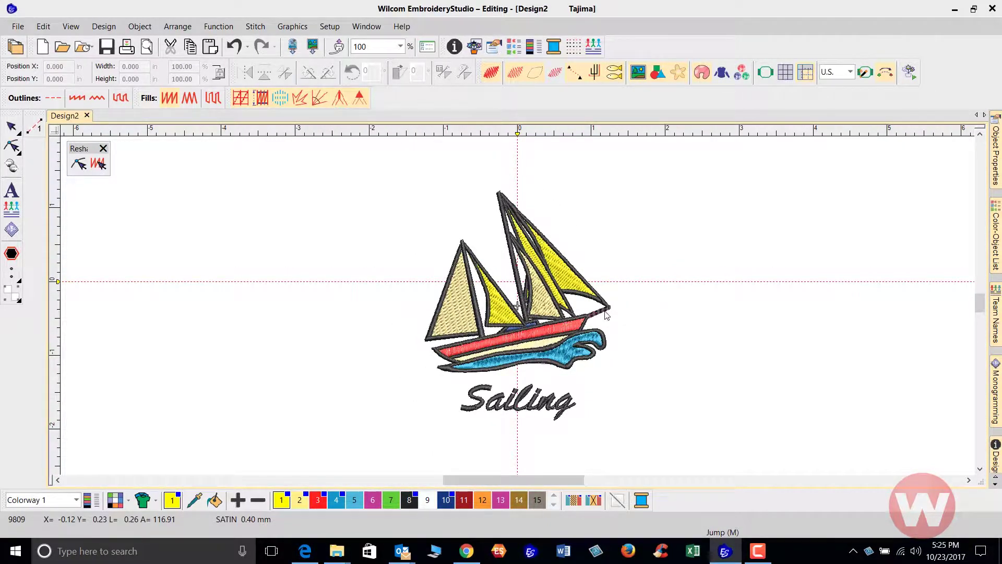
left_click(108, 30)
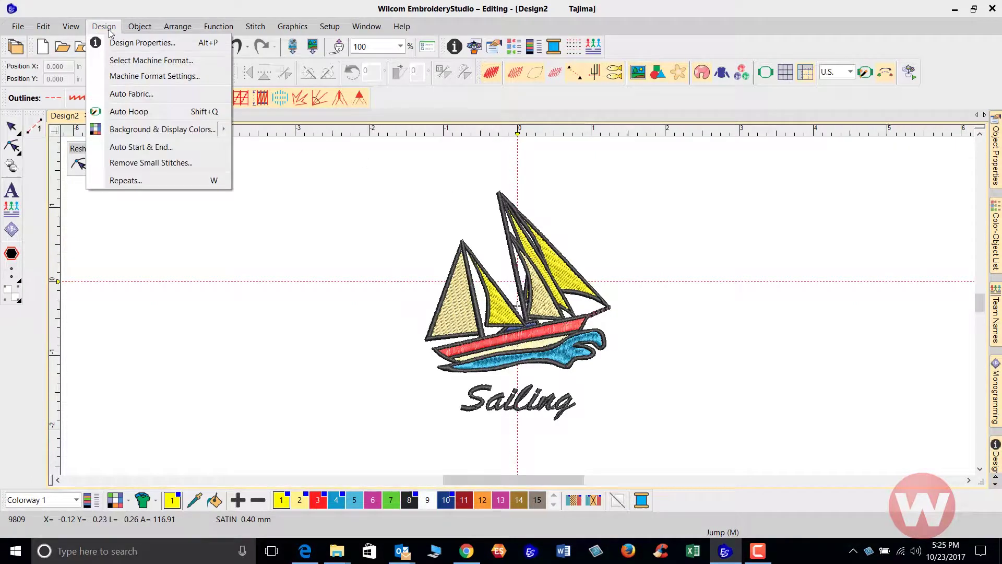
left_click(151, 163)
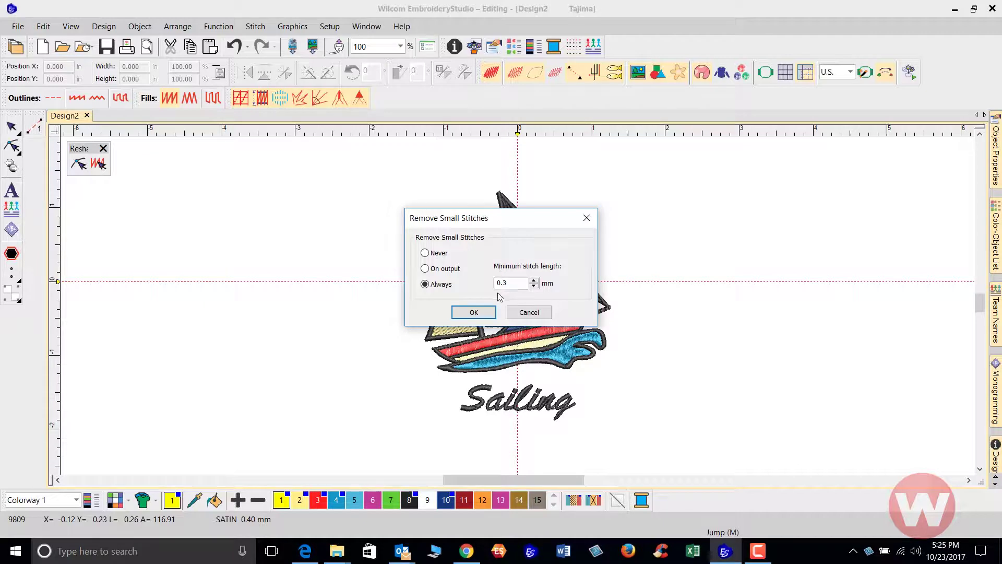
left_click(478, 315)
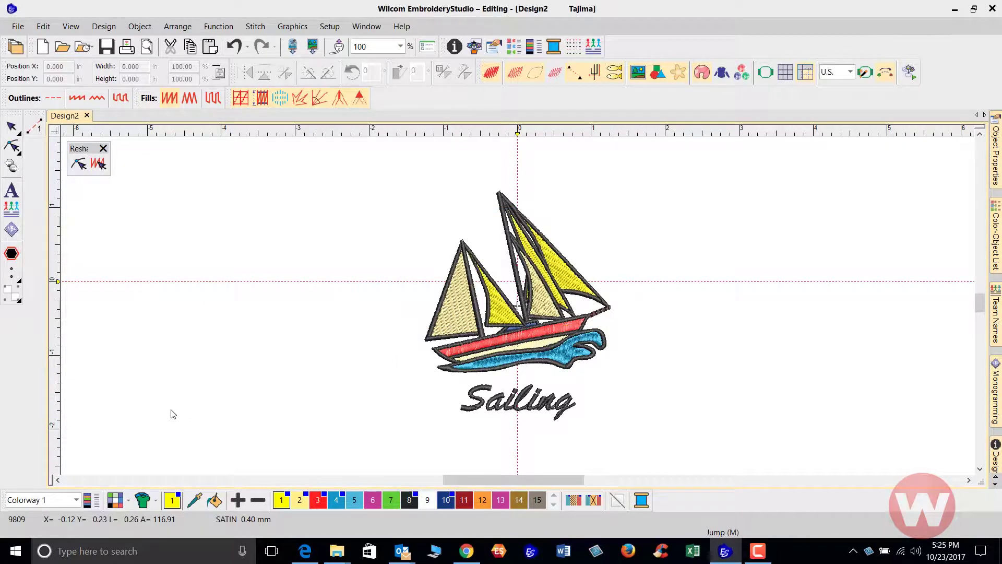